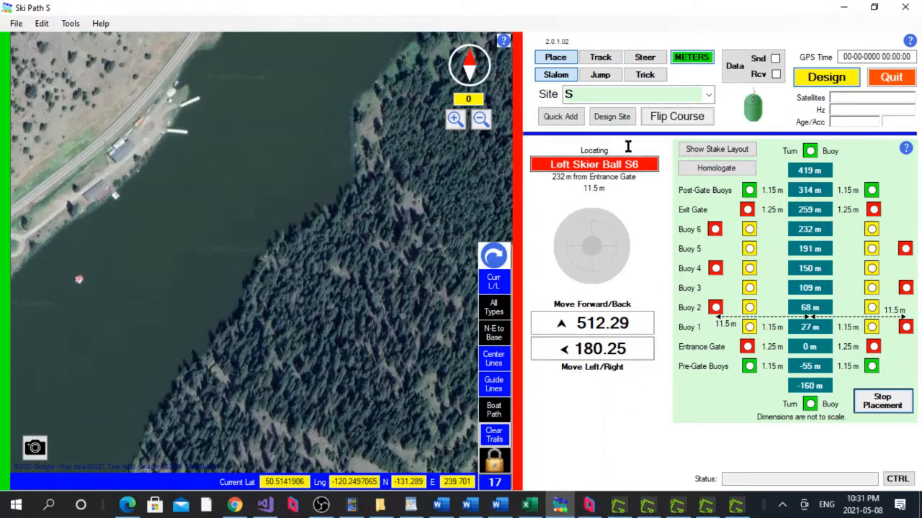
- Add a new slalom site named Sample and dismiss the course mapping window
left_click(560, 118)
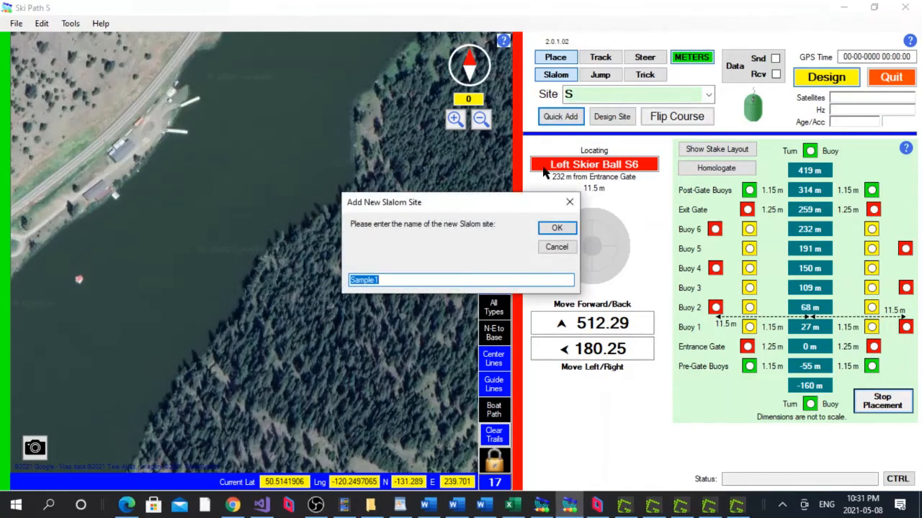
left_click(398, 279)
left_click(557, 229)
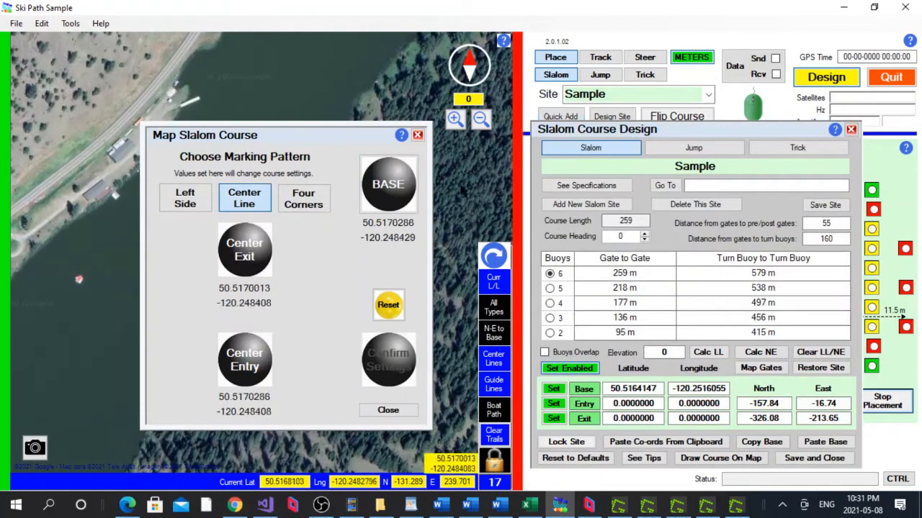
left_click(418, 136)
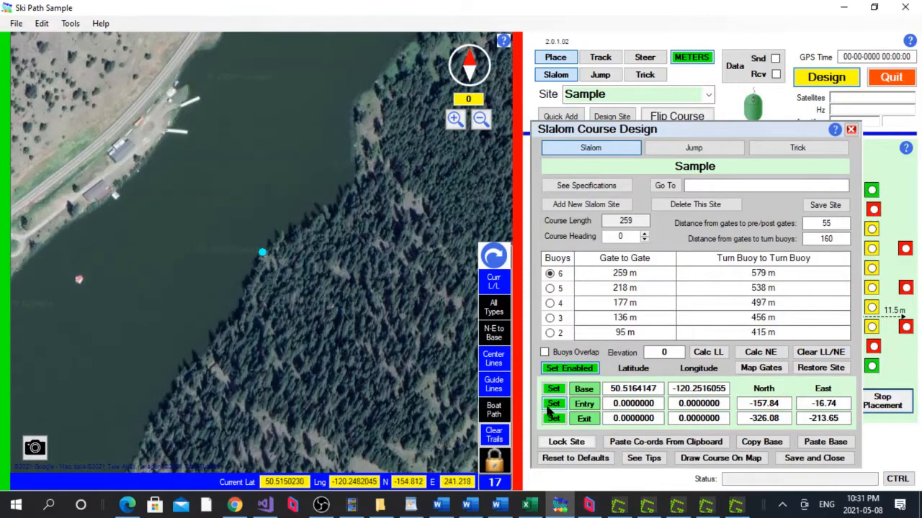
- Set the site's base location on the map at the outer end of the lower dock on the shoreline
left_click(584, 390)
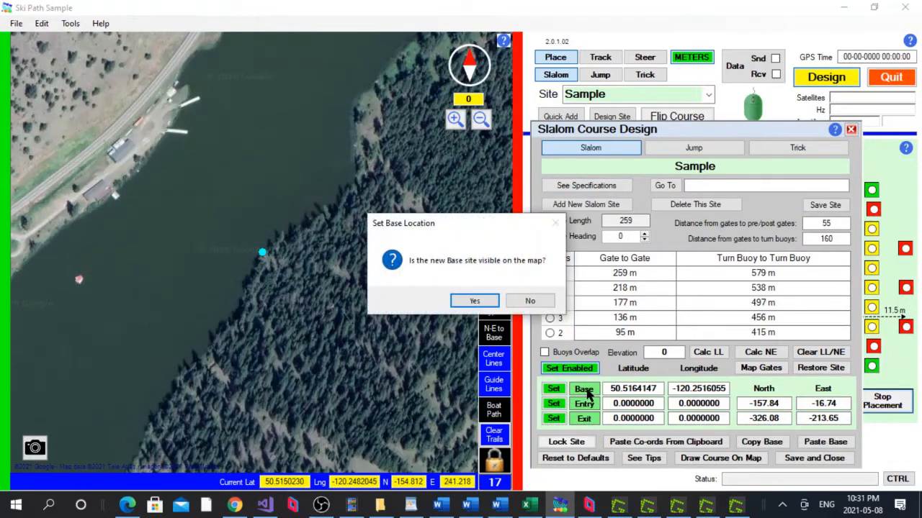
left_click(474, 301)
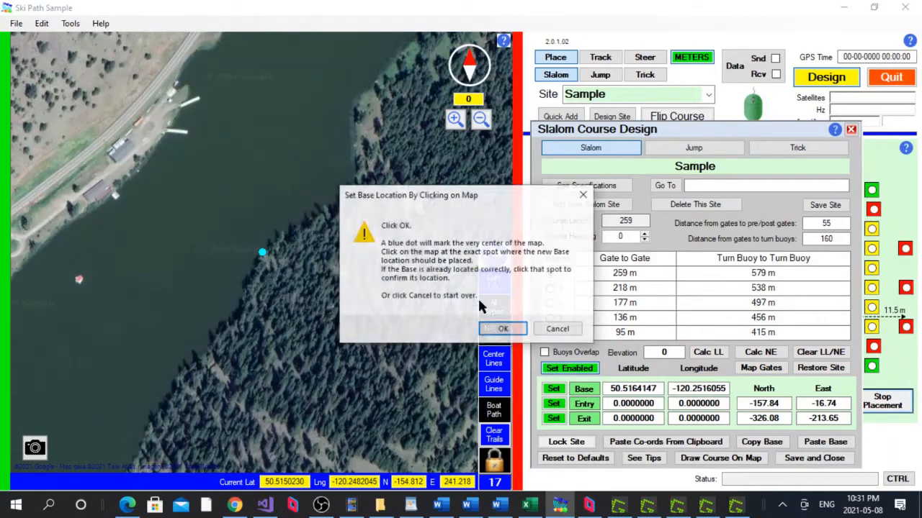
left_click(503, 330)
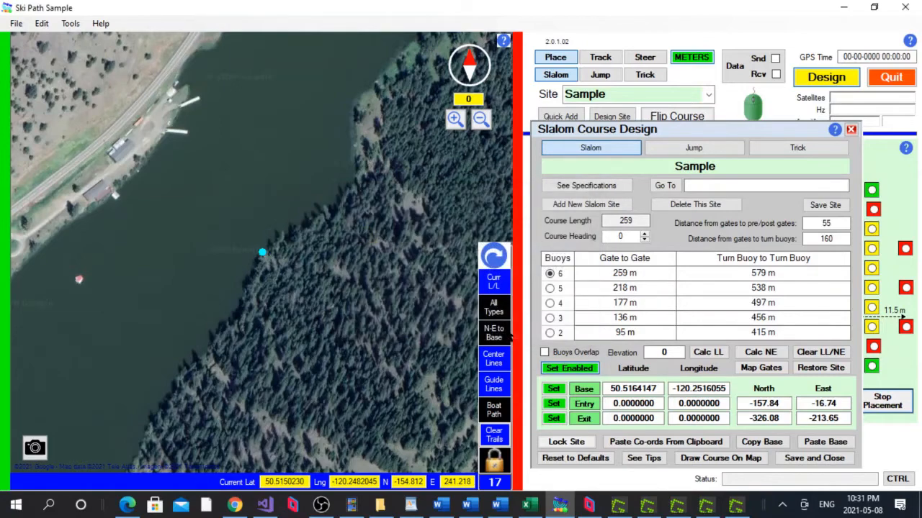
left_click(186, 139)
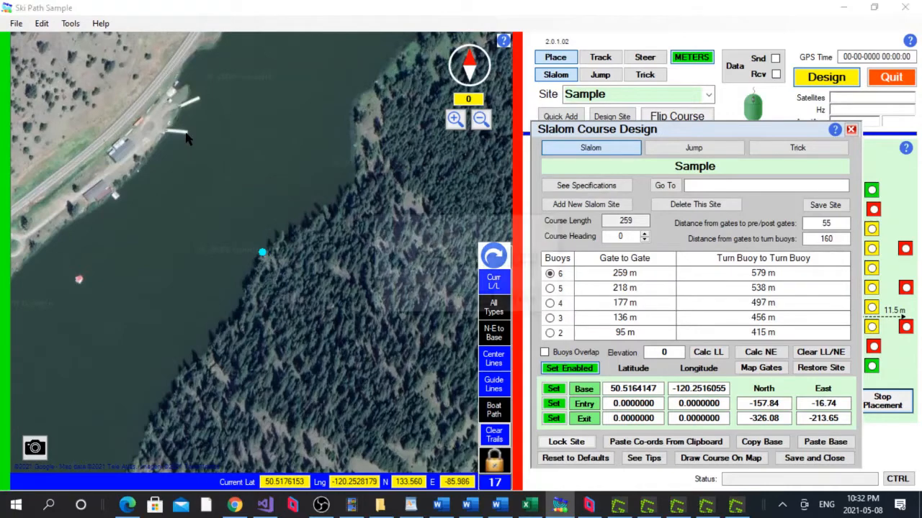
left_click(477, 306)
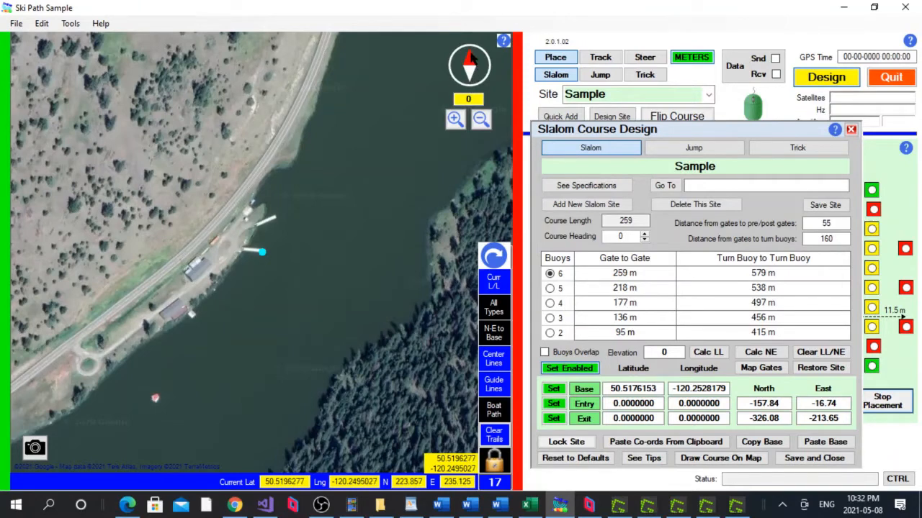
- Draw the course center line on the map from midway between the entrance gate buoys toward the exit gate, heading about 229°
left_click_drag(469, 61, 476, 80)
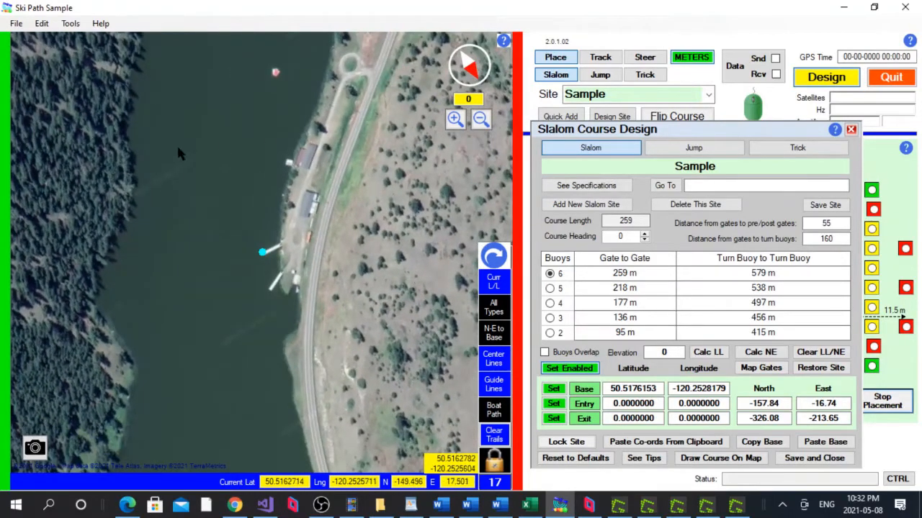
scroll(195, 152, "up", 1)
scroll(274, 259, "up", 1)
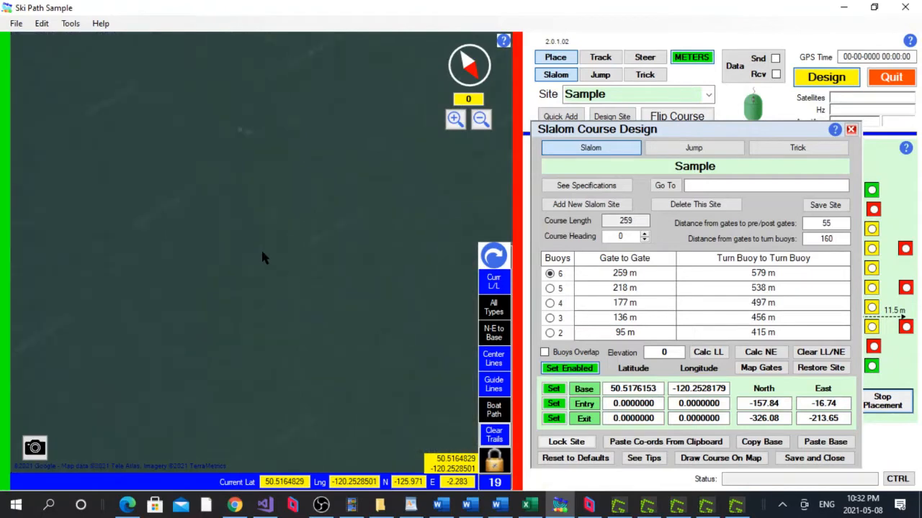
mouse_move(260, 216)
left_mouse_down()
mouse_move(253, 341)
mouse_move(214, 427)
left_mouse_up()
left_click_drag(306, 321, 291, 355)
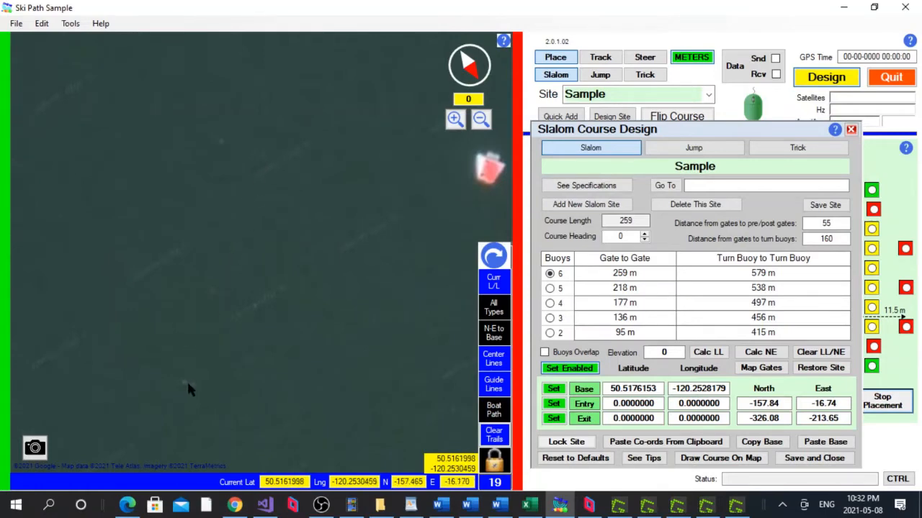
left_click_drag(186, 384, 217, 293)
left_click(262, 315)
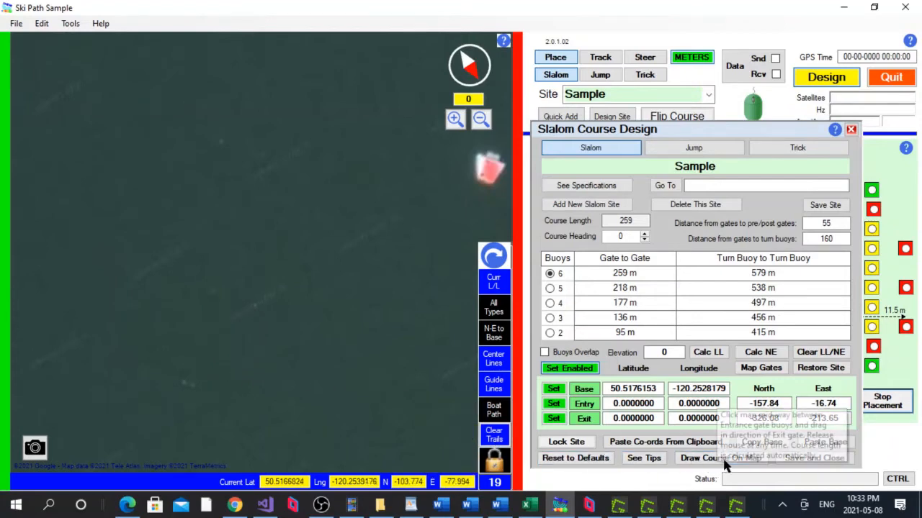
left_click(702, 461)
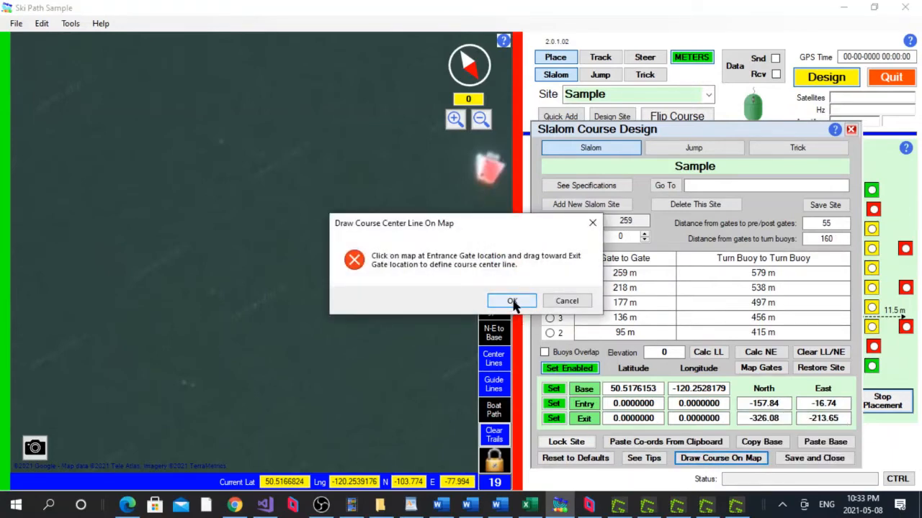
left_click(511, 303)
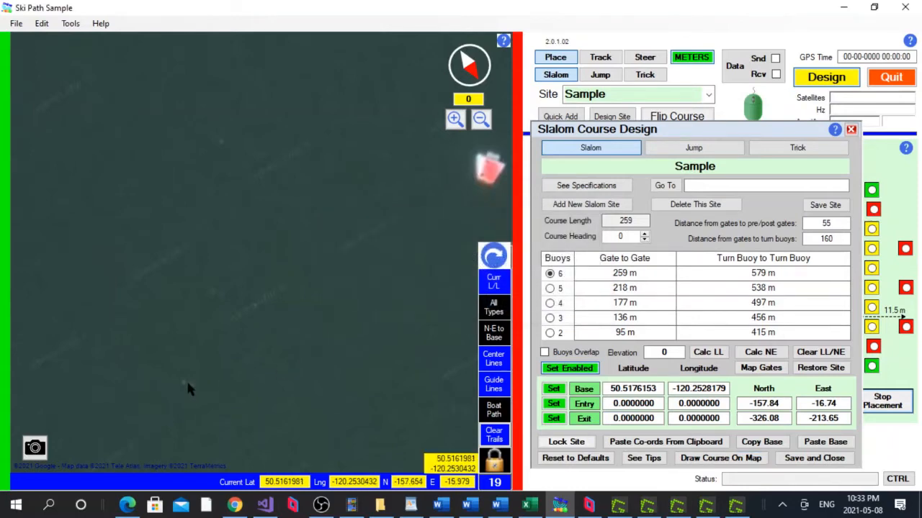
left_click_drag(185, 379, 280, 73)
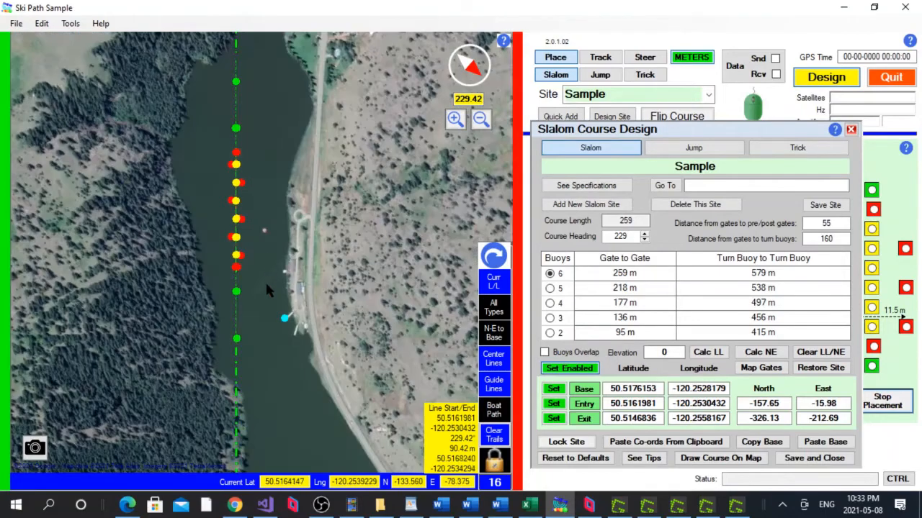
- Fine-tune the entrance gate's midpoint on the map so both gate markers sit on the buoys in the satellite image
left_click_drag(236, 245, 288, 406)
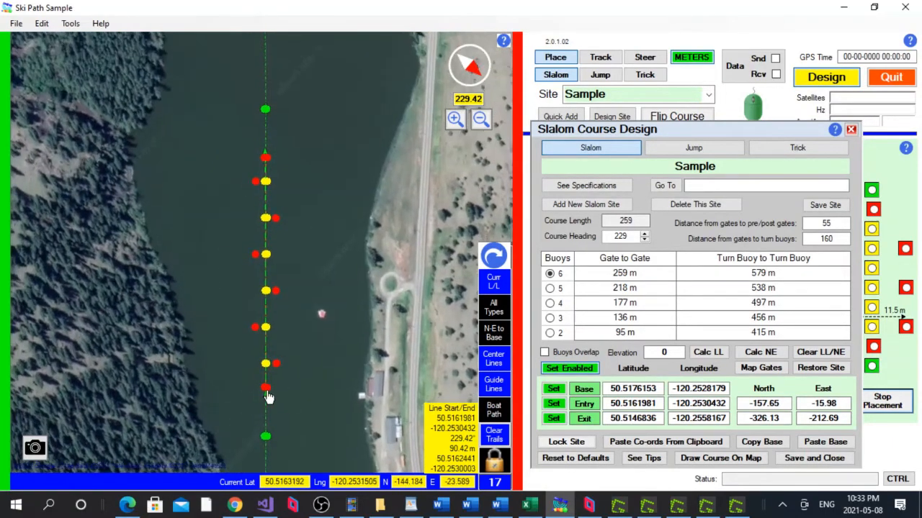
scroll(265, 394, "up", 3)
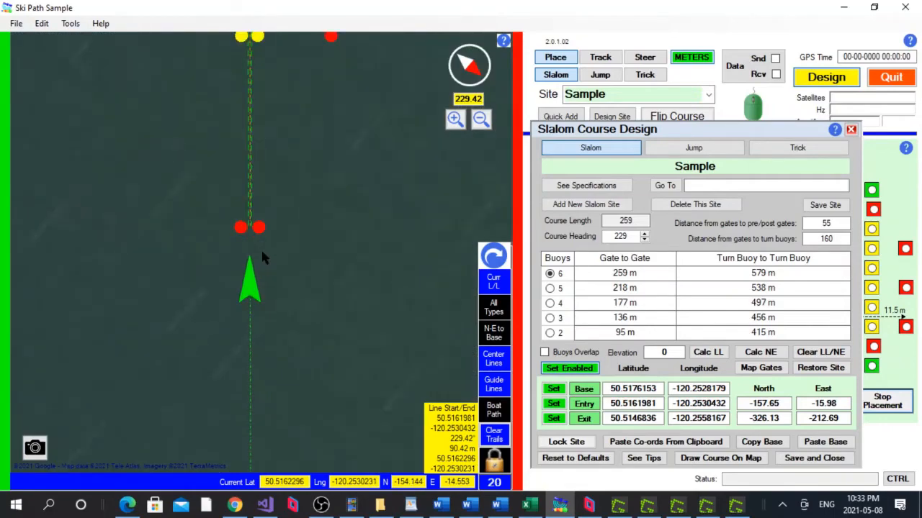
scroll(261, 247, "up", 3)
left_click_drag(219, 193, 281, 305)
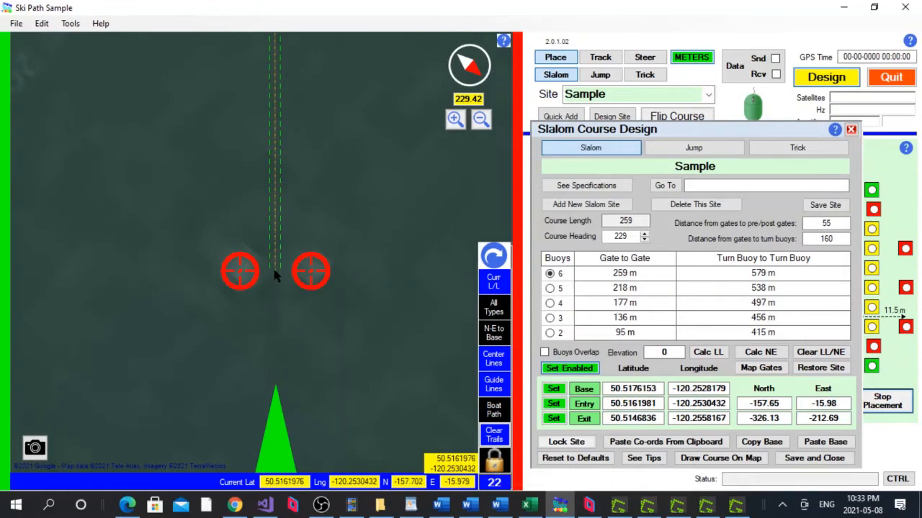
left_click_drag(273, 270, 276, 266)
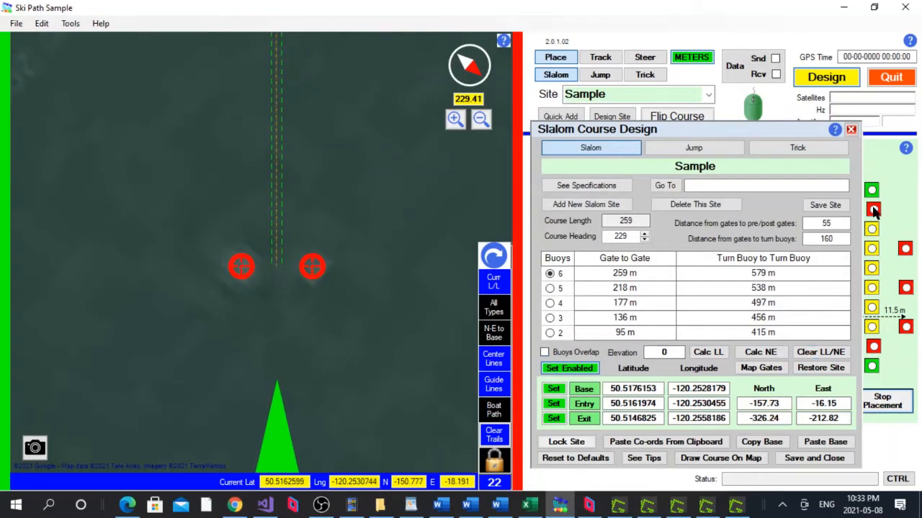
- Close the course design and shift the exit gate's midpoint slightly to align its markers with the buoys in the satellite image
left_click(850, 129)
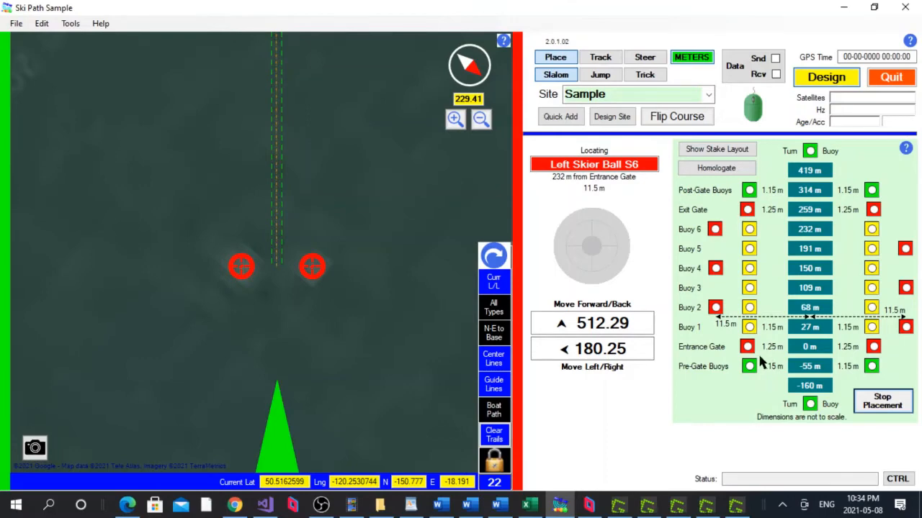
left_click(872, 209)
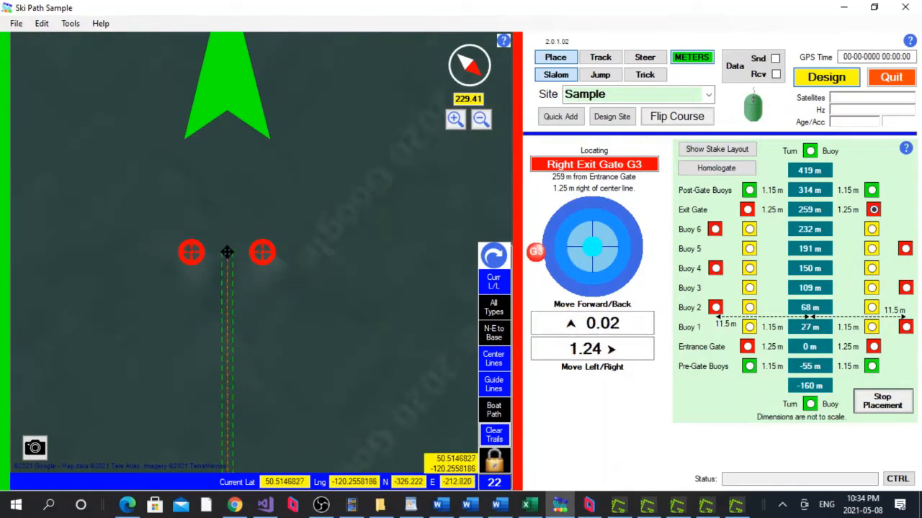
left_click_drag(229, 254, 233, 256)
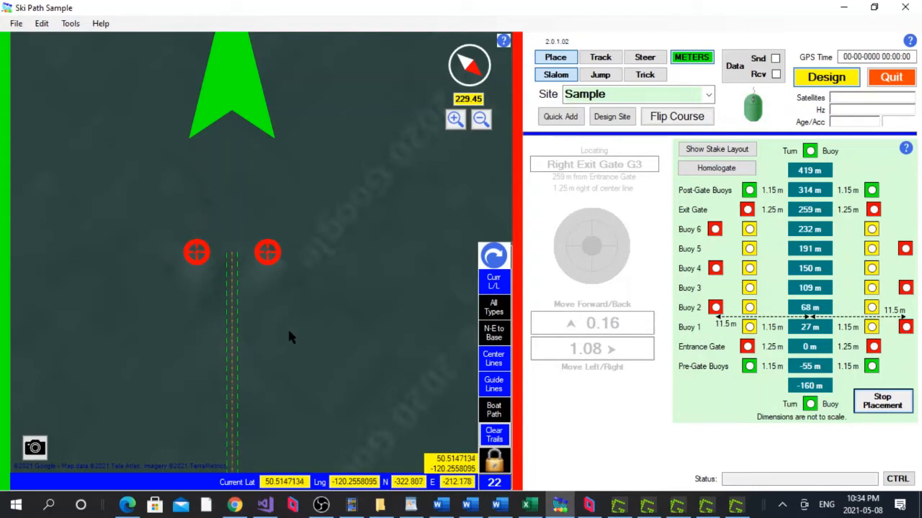
- Examine skier balls S2, S4, S6, S5, S3 and S1 on the map against the satellite image
left_click(715, 308)
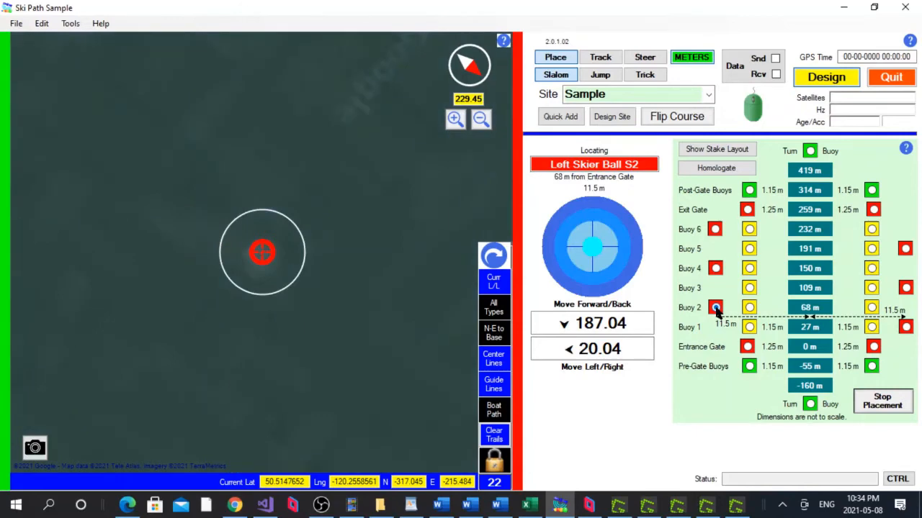
left_click(715, 268)
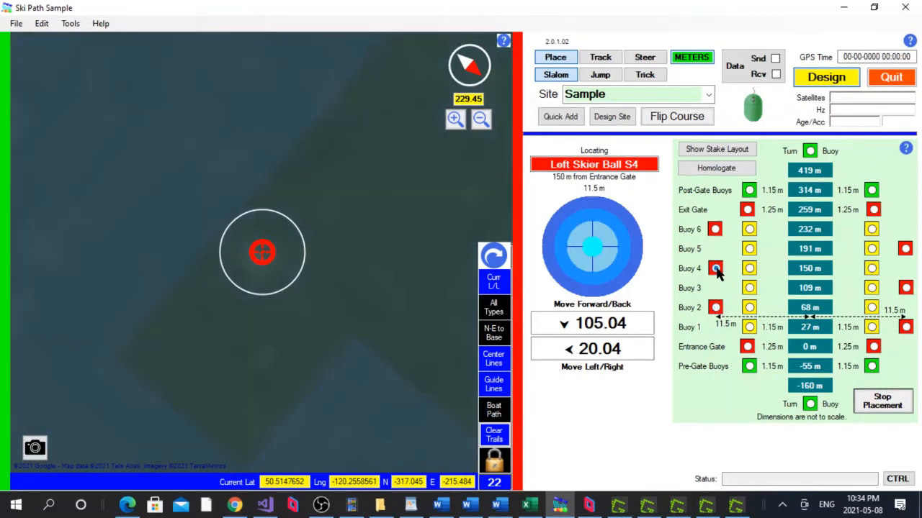
left_click(715, 229)
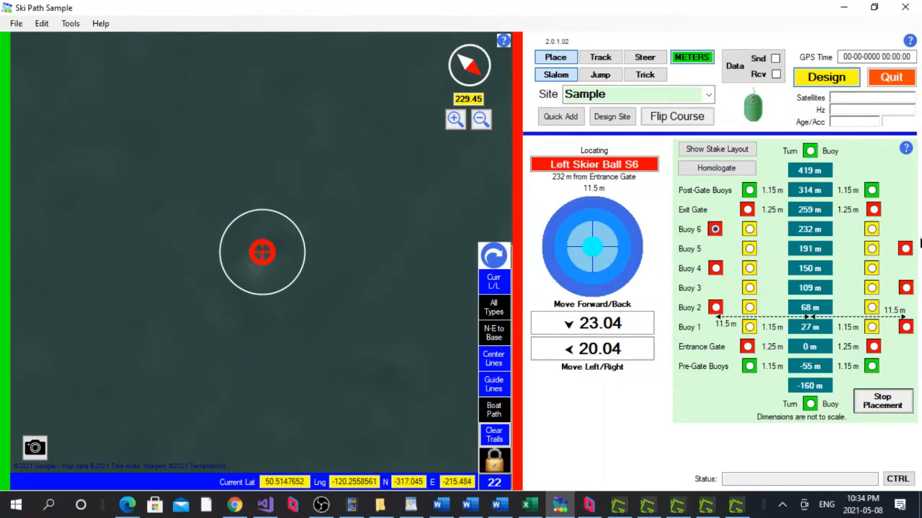
left_click(905, 249)
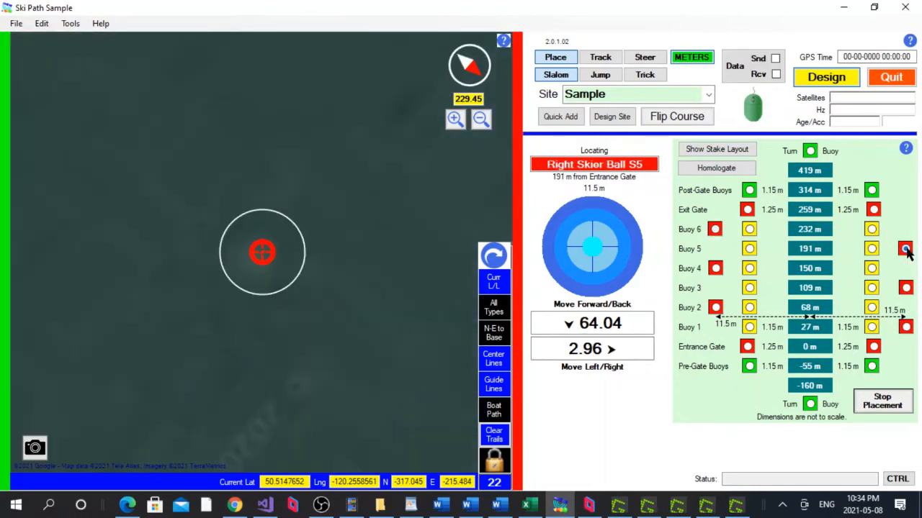
left_click(905, 287)
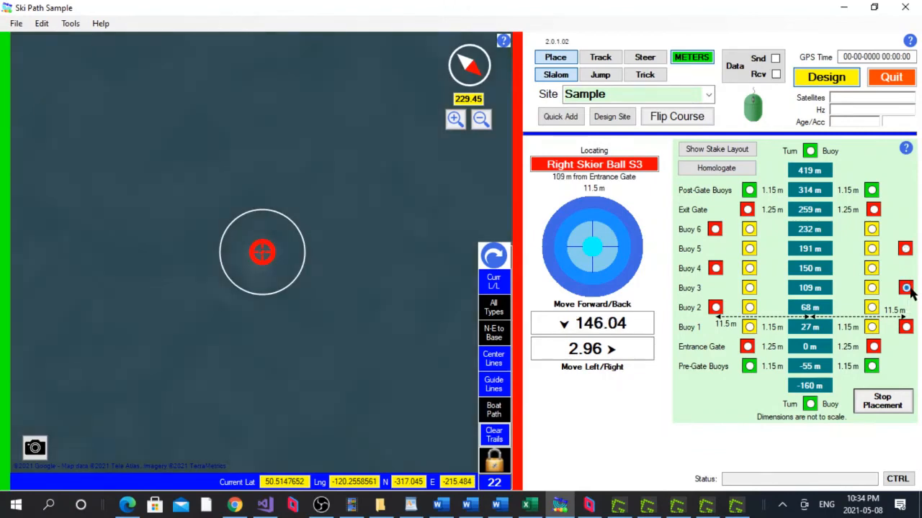
left_click(905, 327)
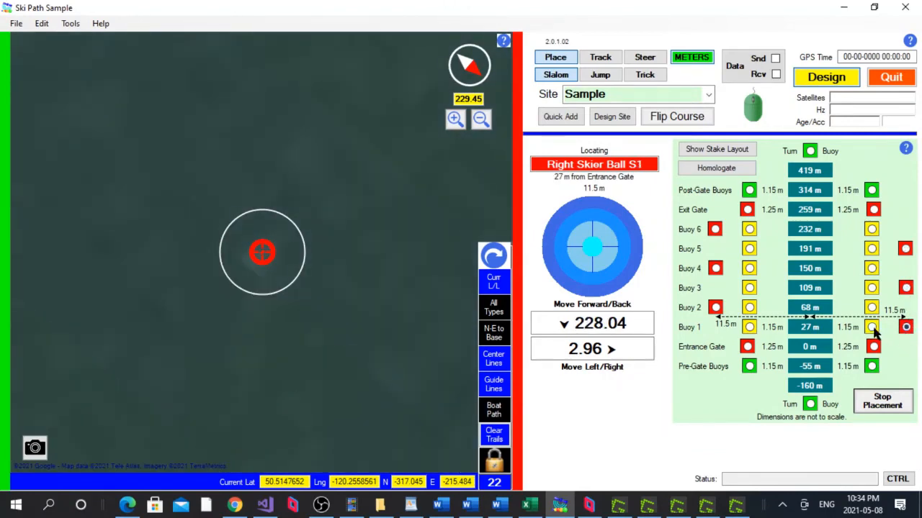
- Examine the right boat guides from buoy 1 to buoy 6 (B1 to B11) against the satellite image
left_click(872, 327)
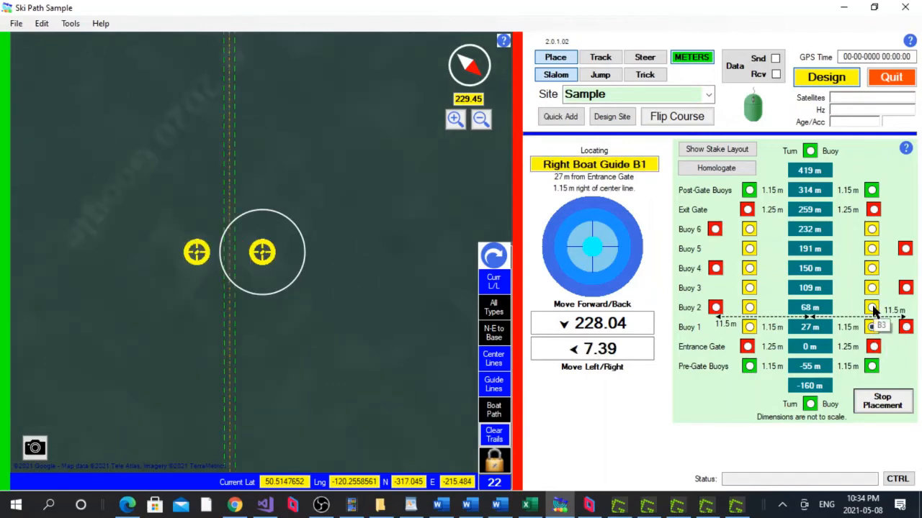
left_click(872, 308)
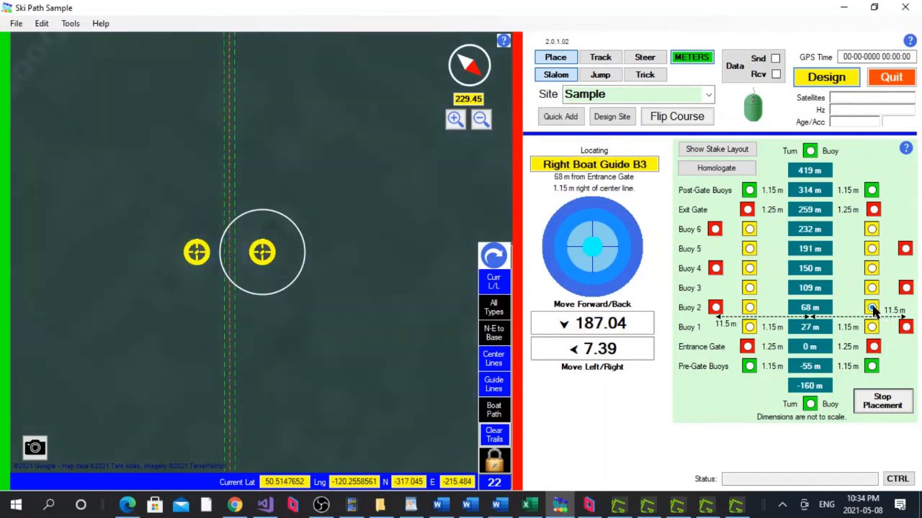
left_click(872, 288)
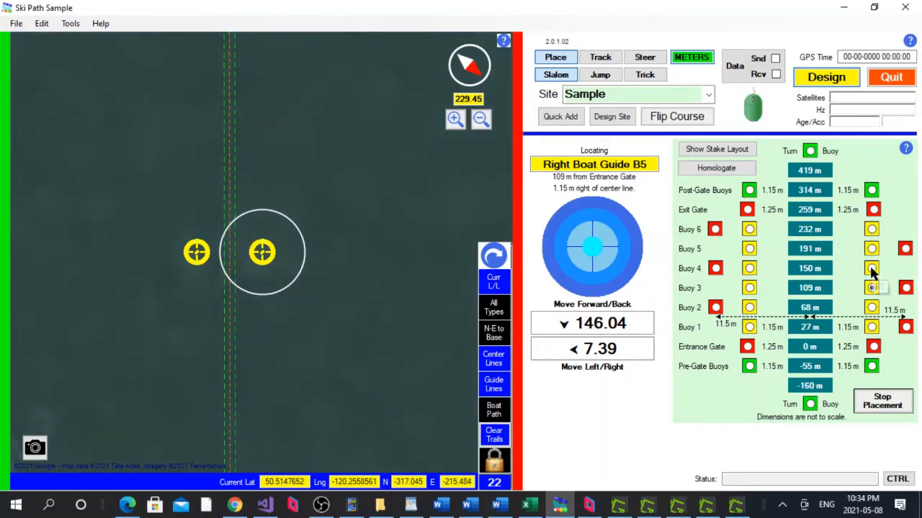
left_click(872, 268)
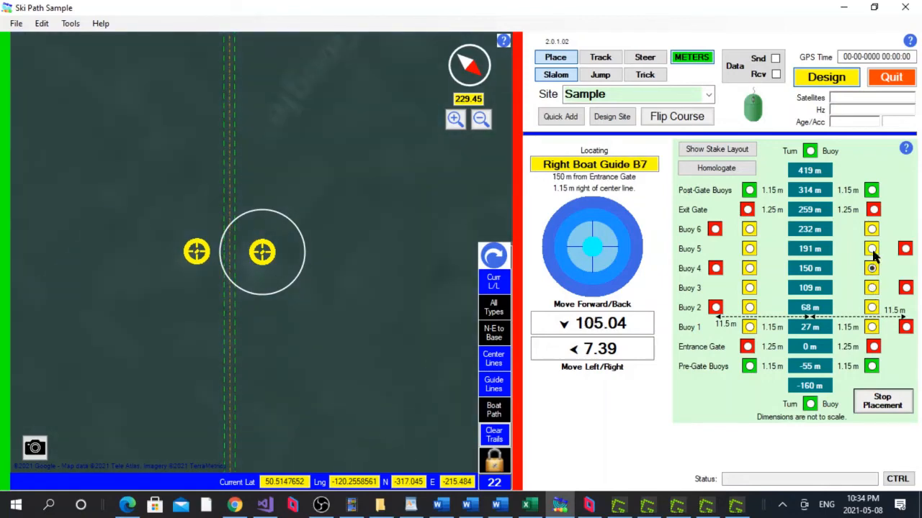
left_click(872, 249)
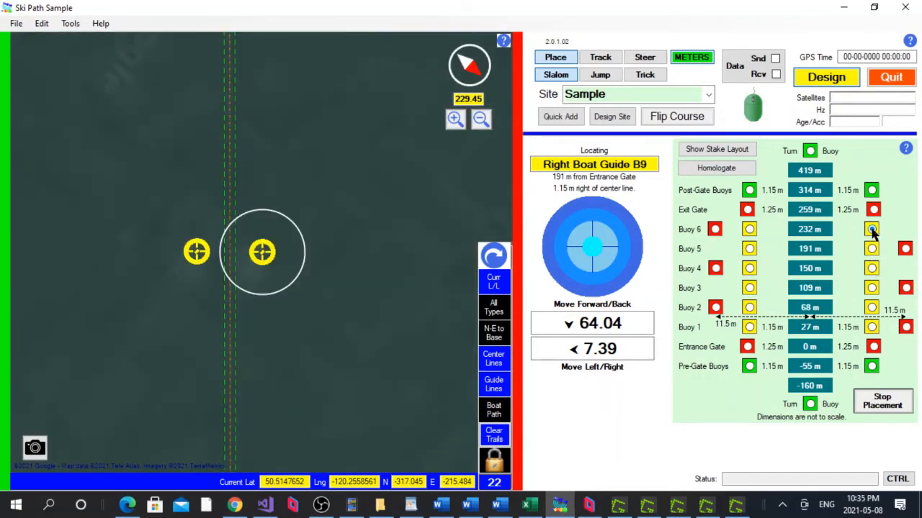
left_click(872, 230)
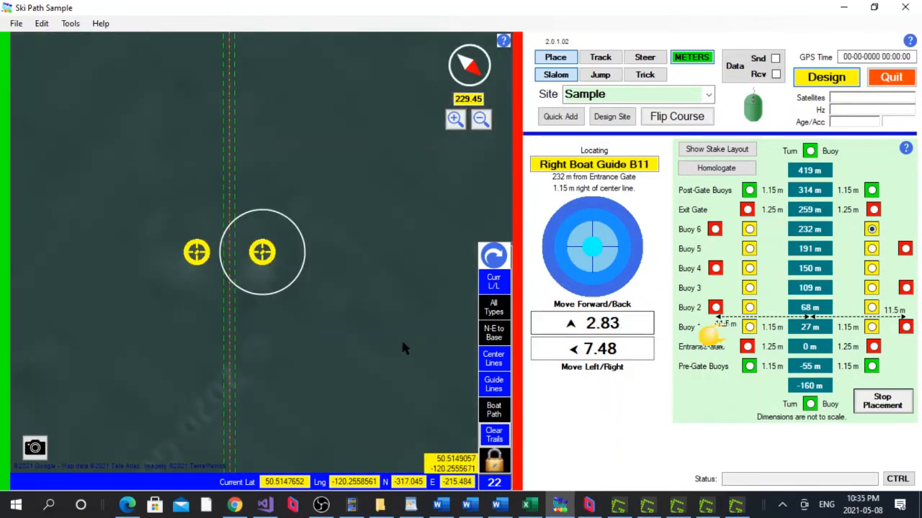
scroll(303, 314, "up", 1)
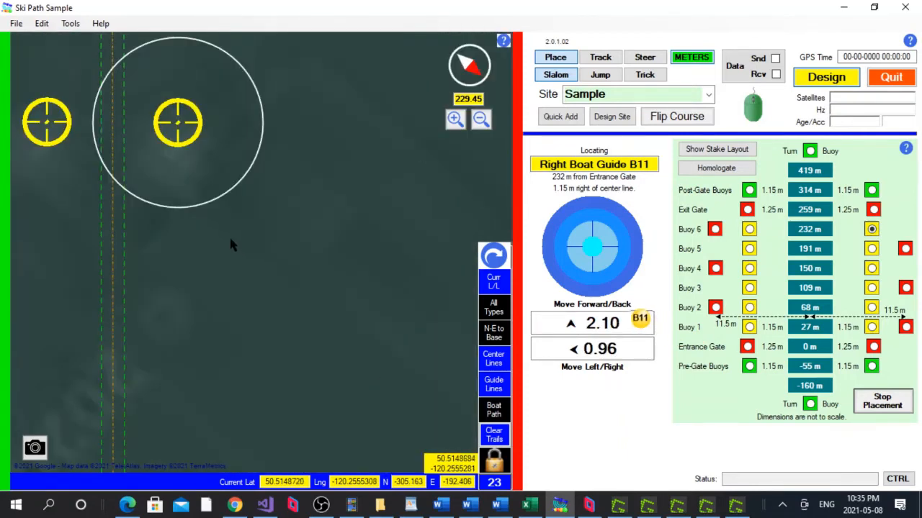
- Open the Sample site's slalom course design and enable the Buoys Overlap option
left_click_drag(237, 242, 349, 279)
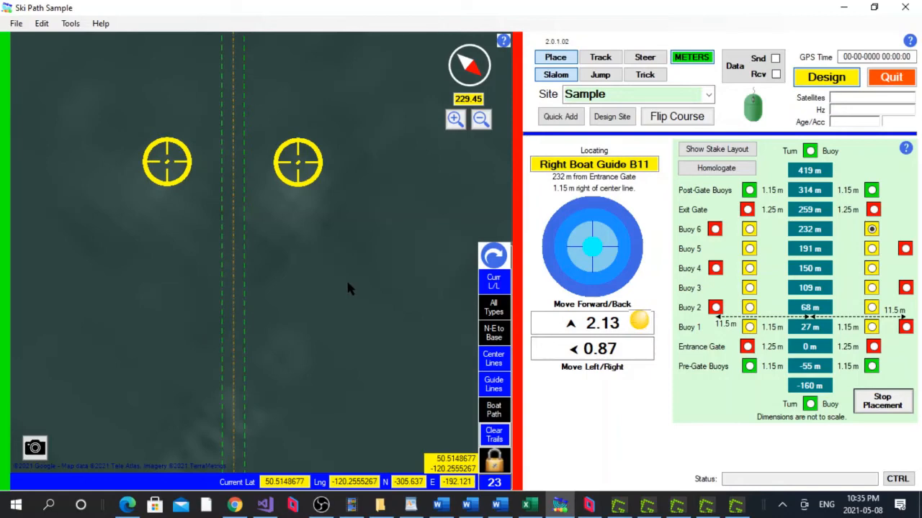
scroll(260, 257, "down", 6)
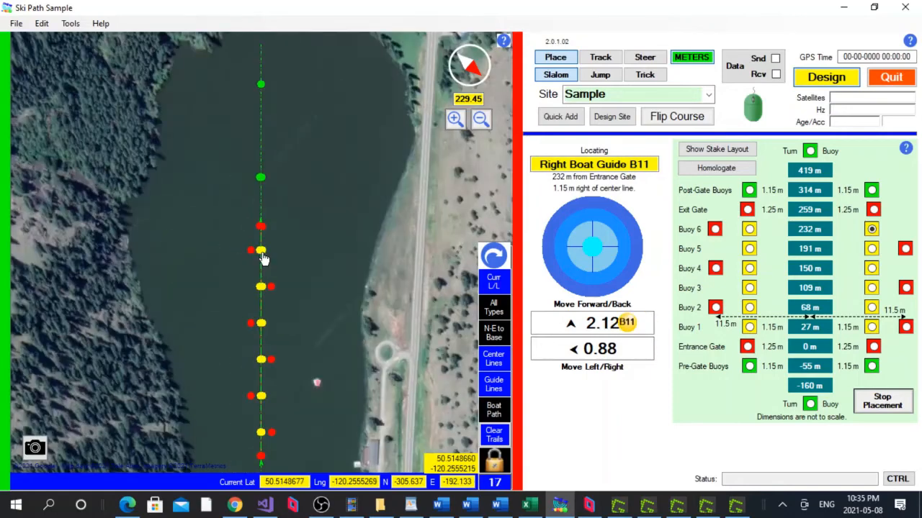
left_click_drag(298, 309, 288, 213)
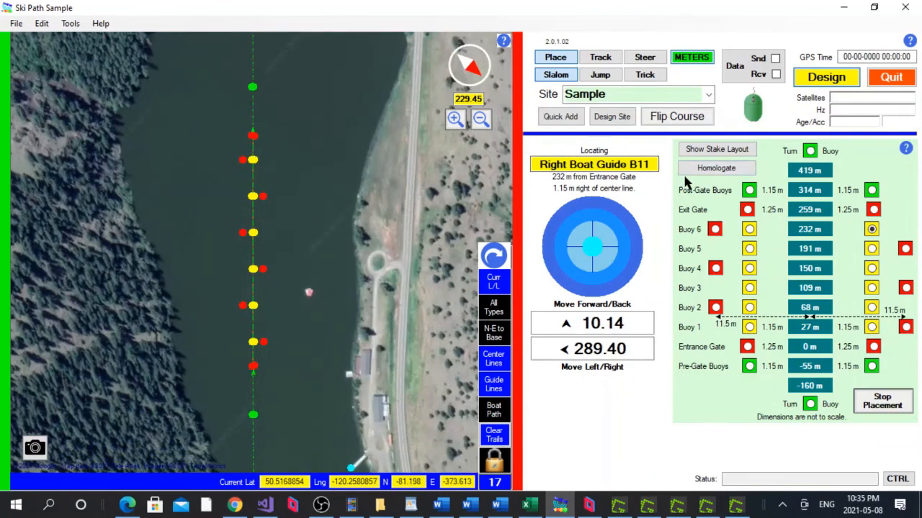
left_click(609, 117)
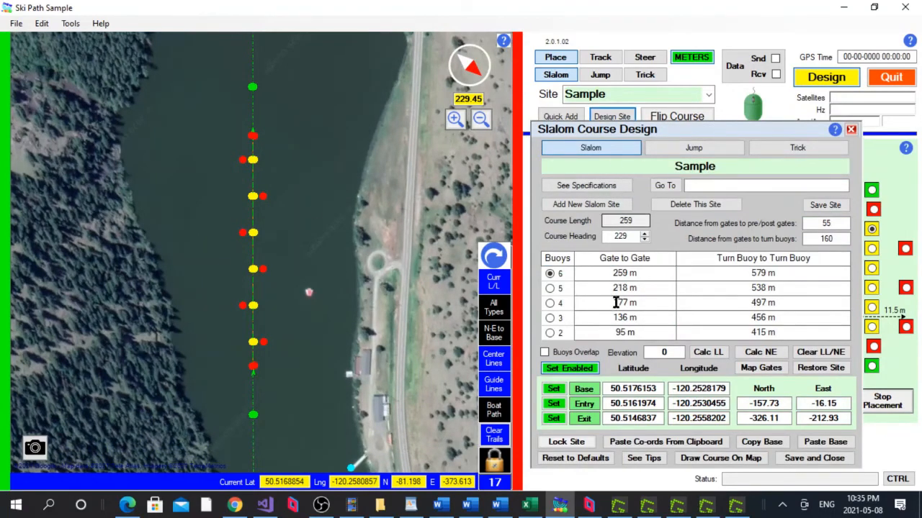
left_click(545, 353)
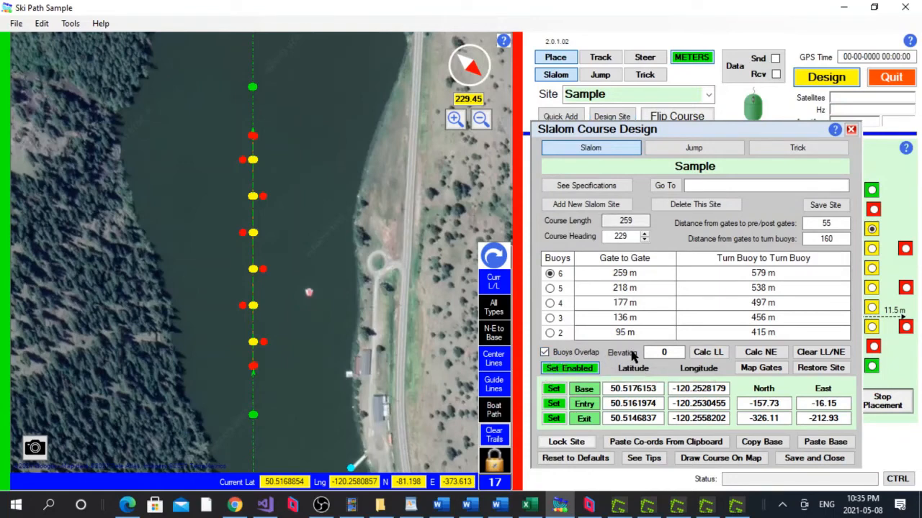
- Flip the course direction and flip it back, twice, to compare the buoy layout from both ends with overlap enabled
left_click(677, 117)
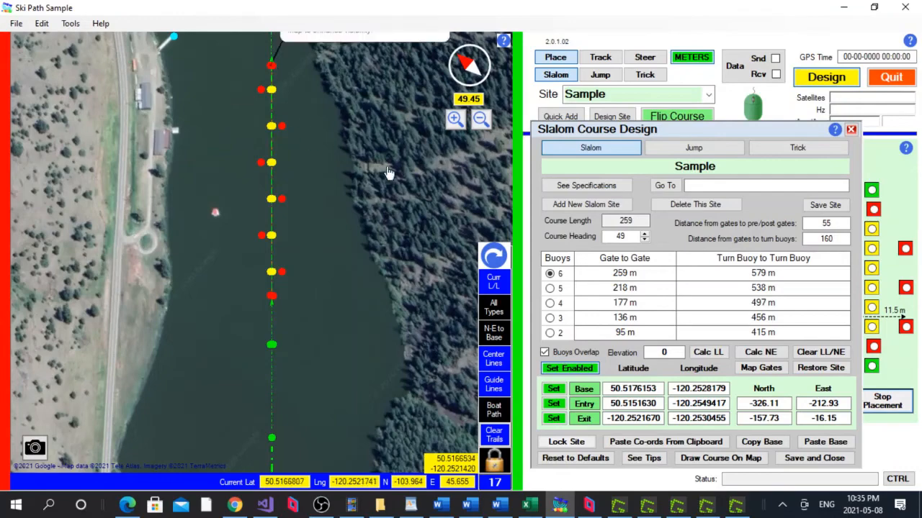
left_click(548, 273)
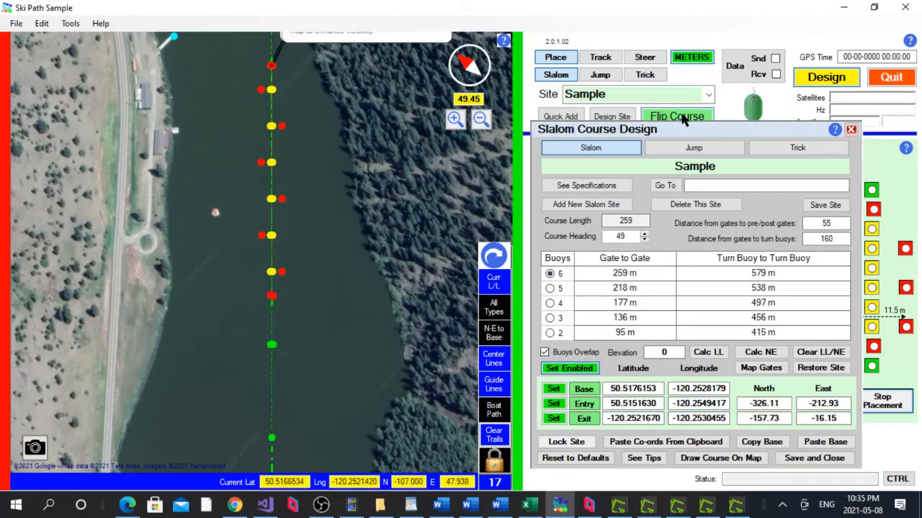
left_click(677, 116)
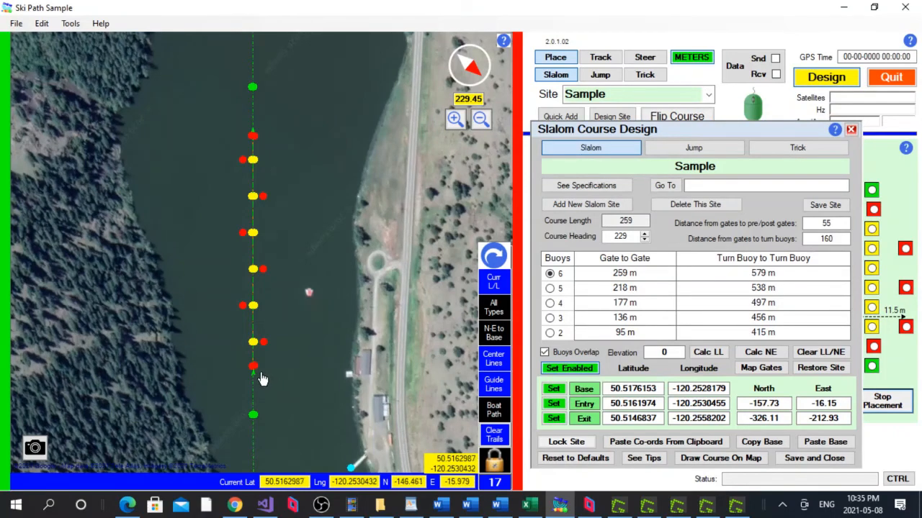
mouse_move(259, 375)
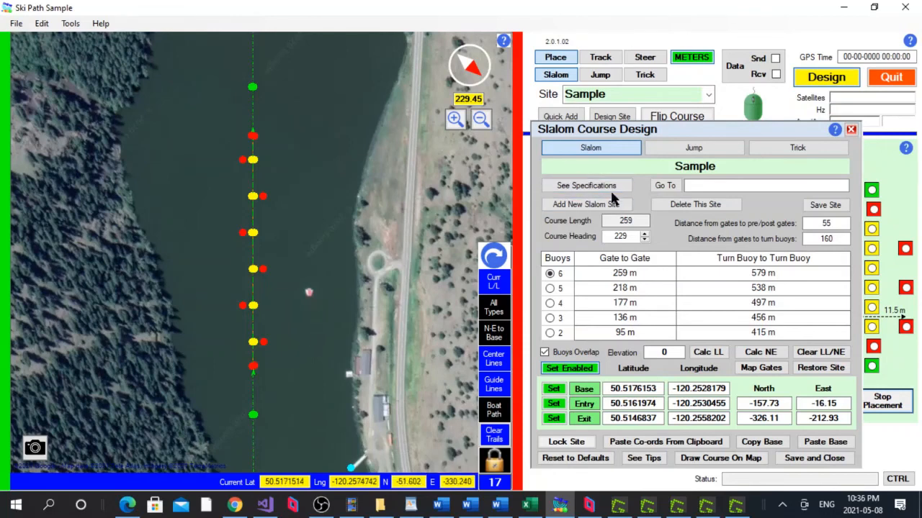
left_click(677, 117)
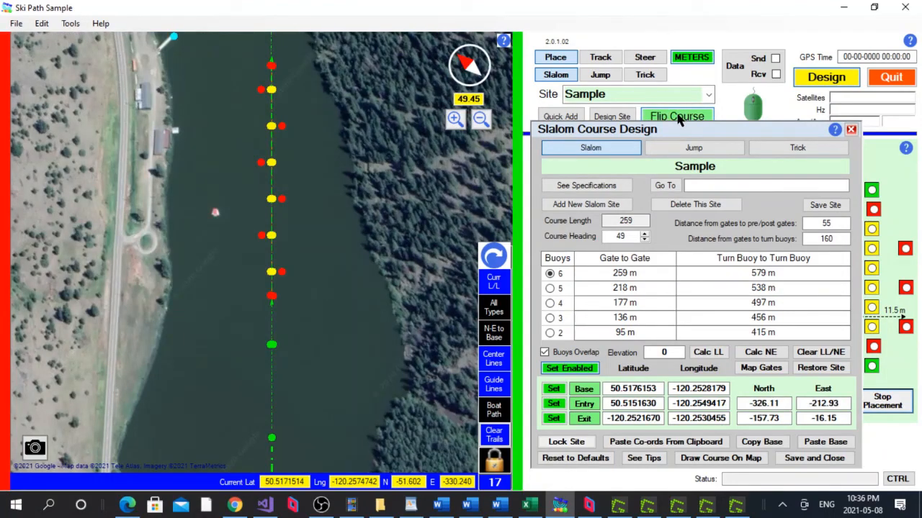
left_click(677, 117)
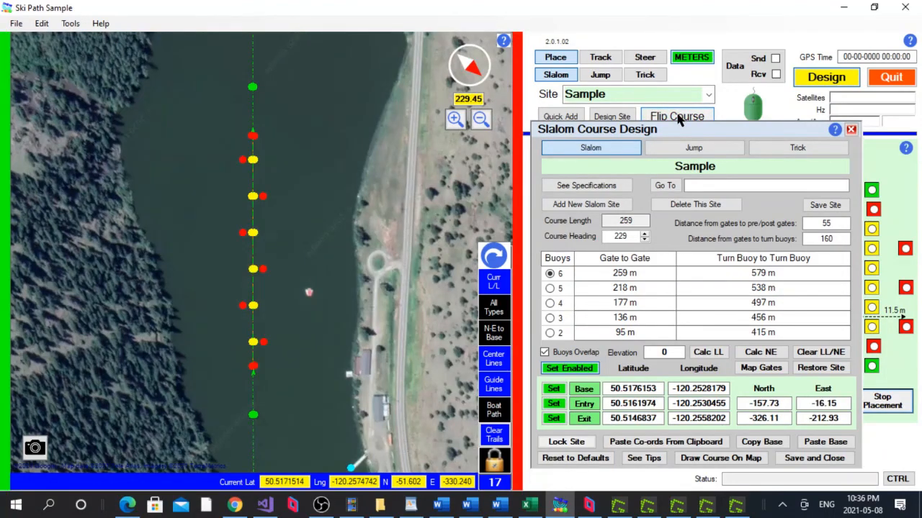